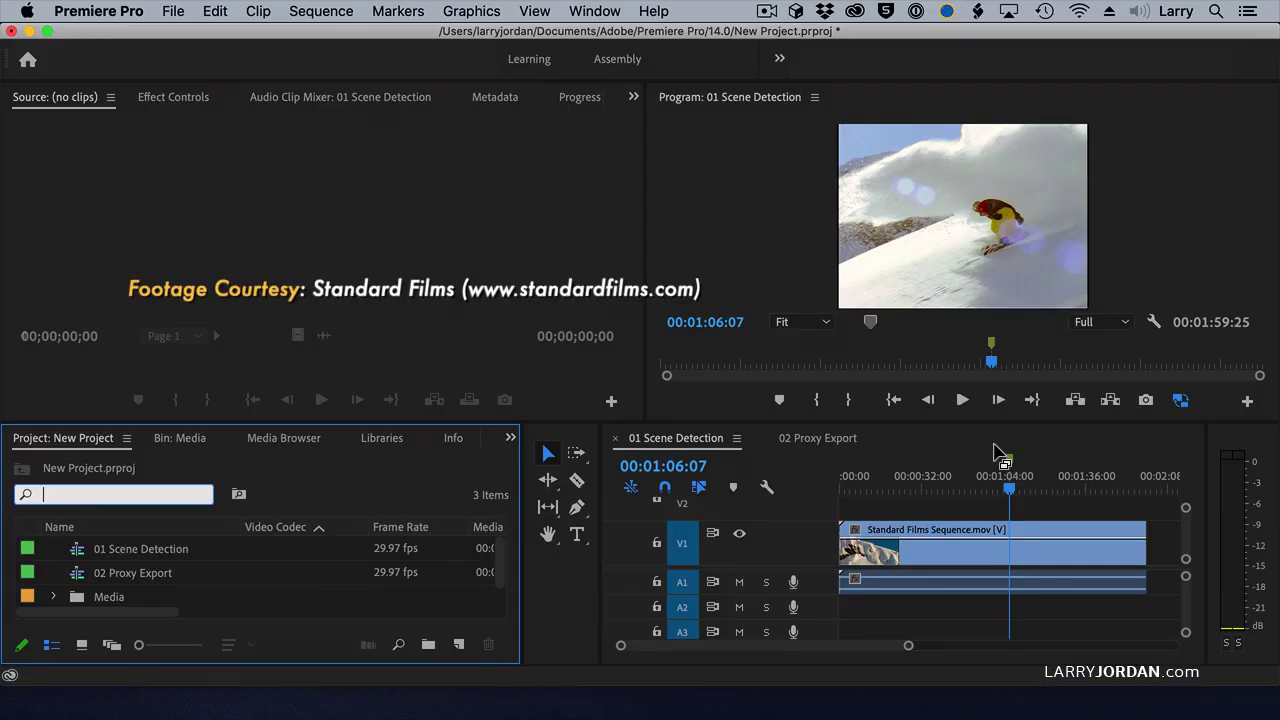
Scrub the playhead back toward the sequence start and select the ski clip on V1
left_click(996, 490)
left_click_drag(996, 490, 855, 503)
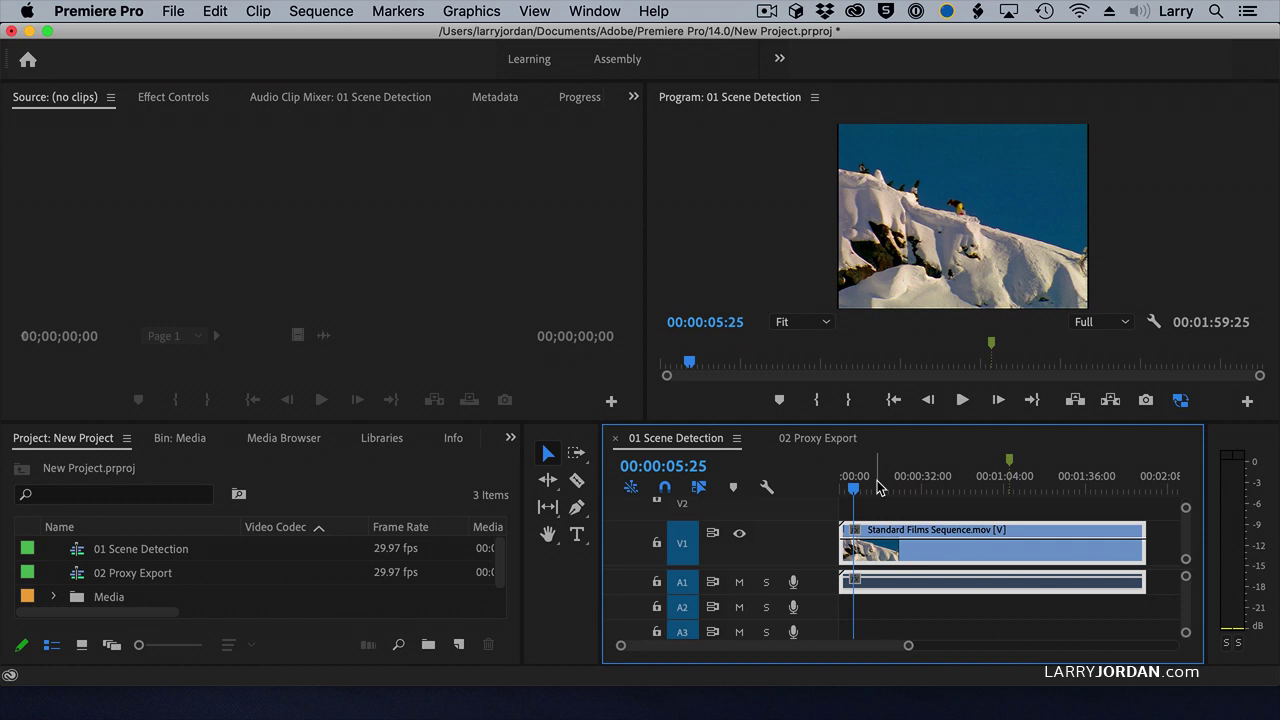
left_click(942, 533)
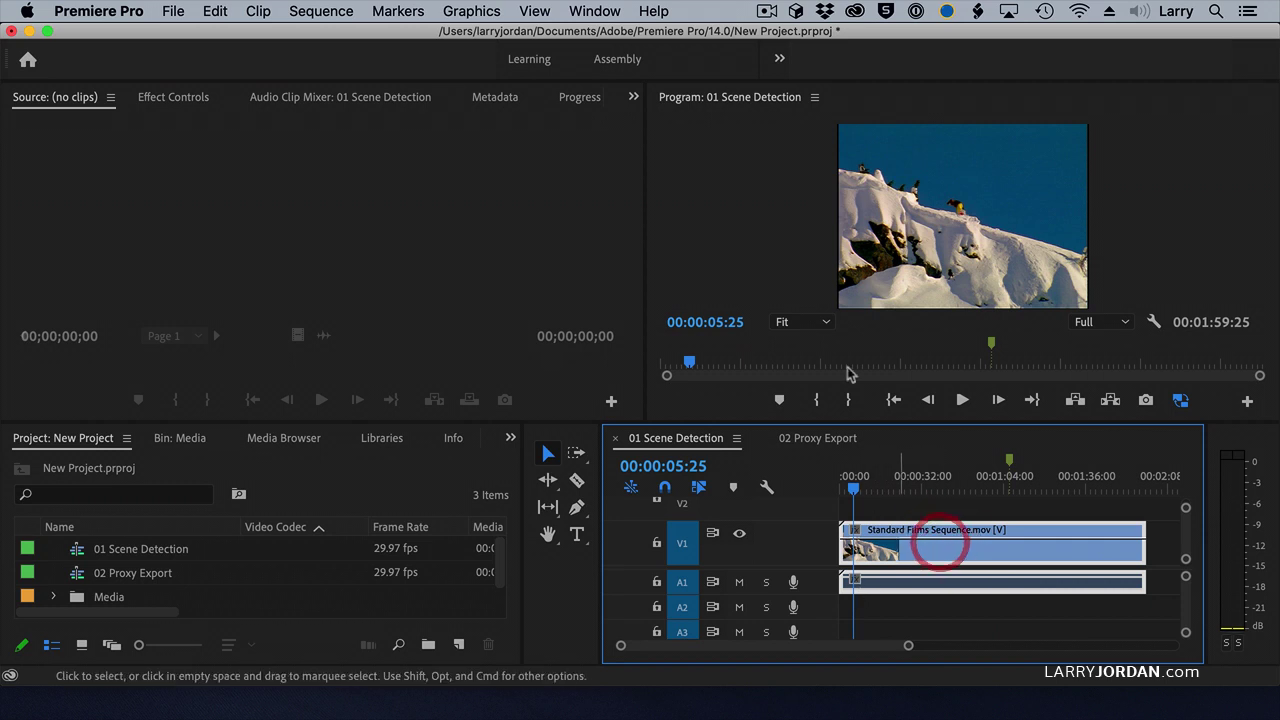
left_click(257, 11)
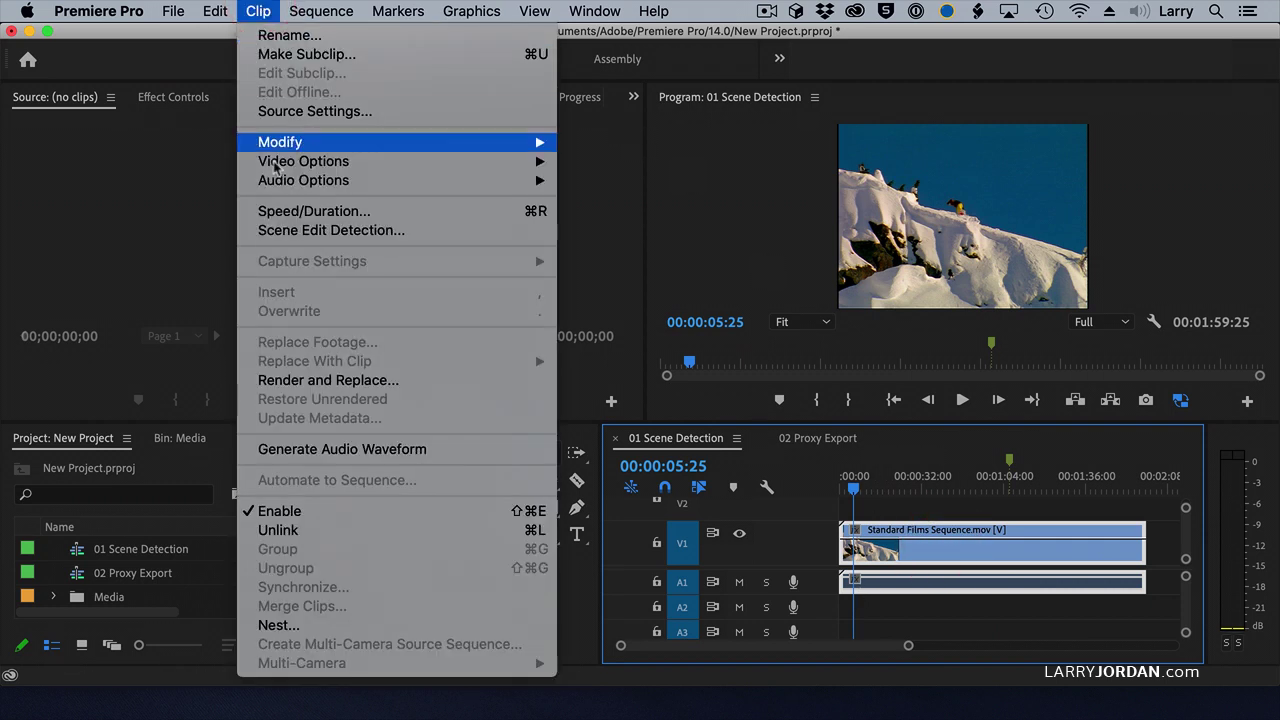
Run Scene Edit Detection with only 'Apply a cut at each detected cut point' enabled and analyze
left_click(440, 240)
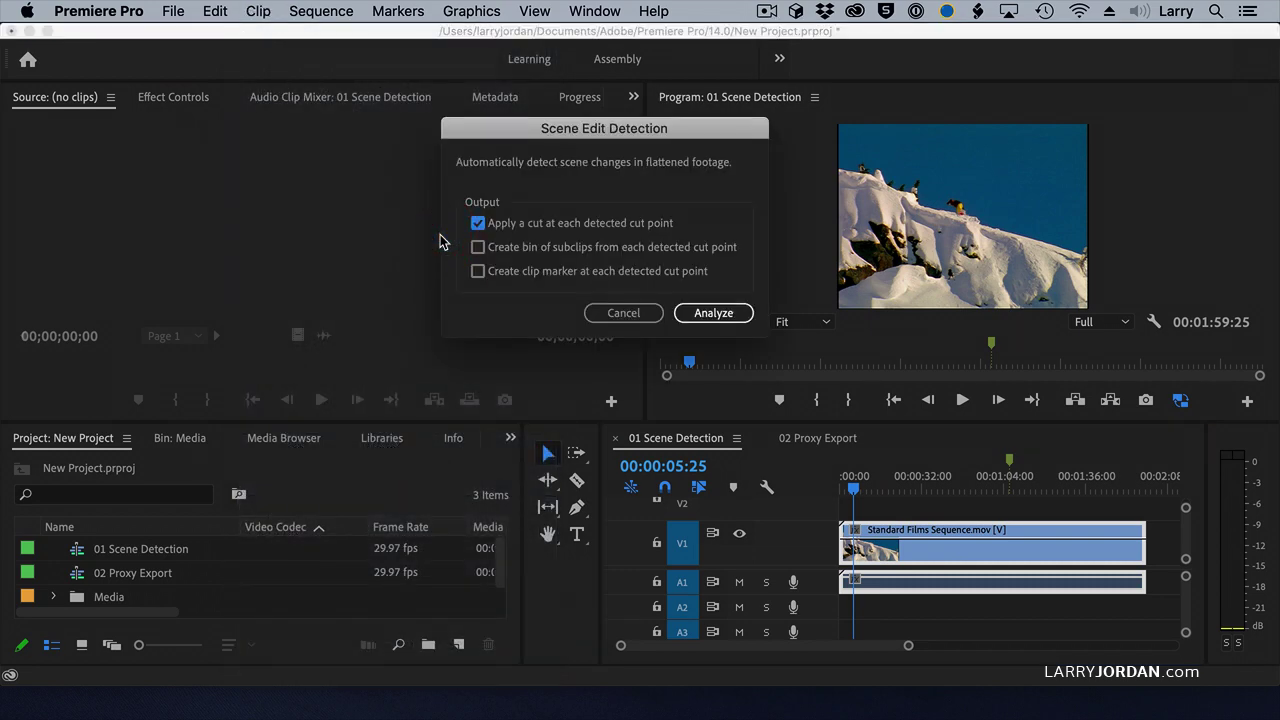
left_click(522, 137)
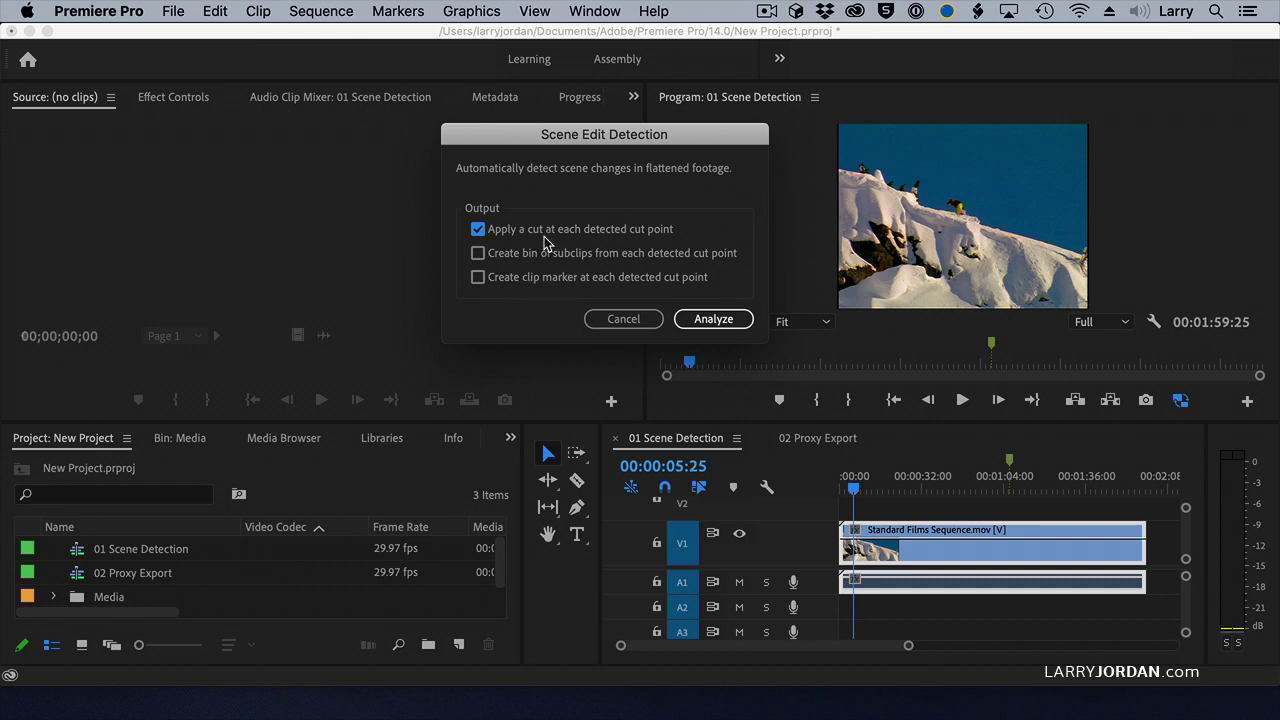
left_click(714, 319)
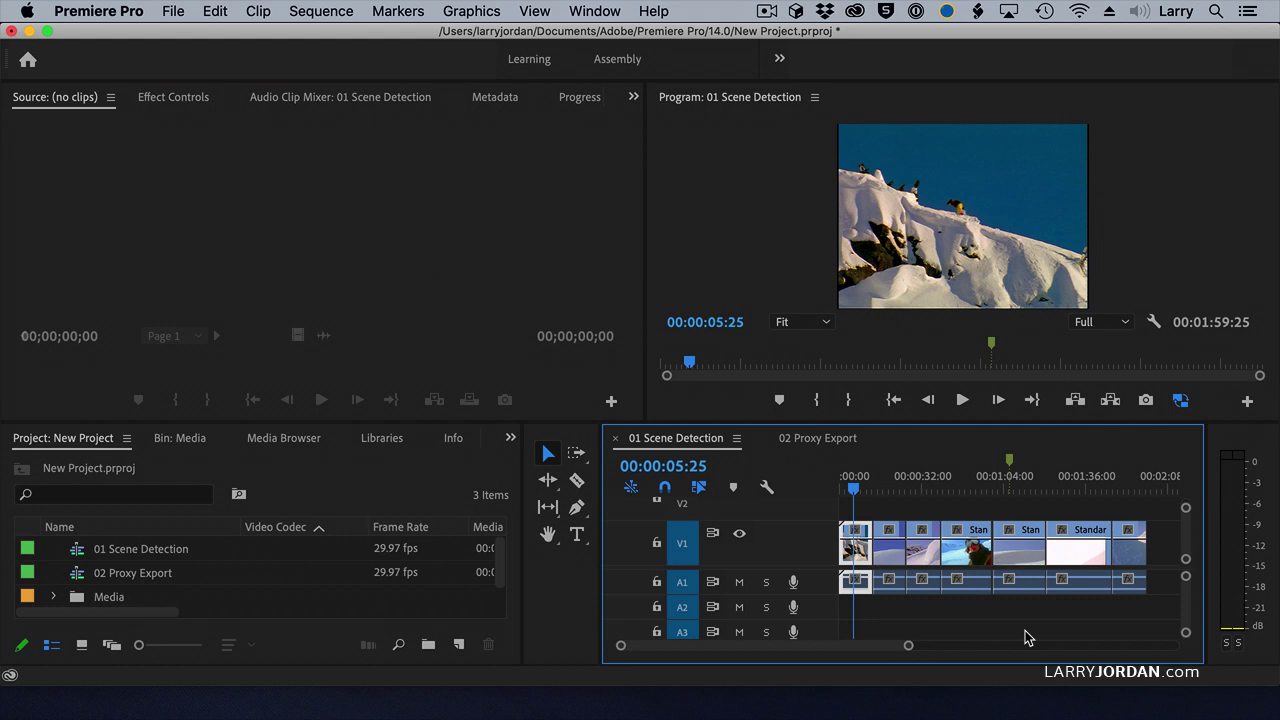
Step through the first three detected cut points, checking the frame on each side
key("Down")
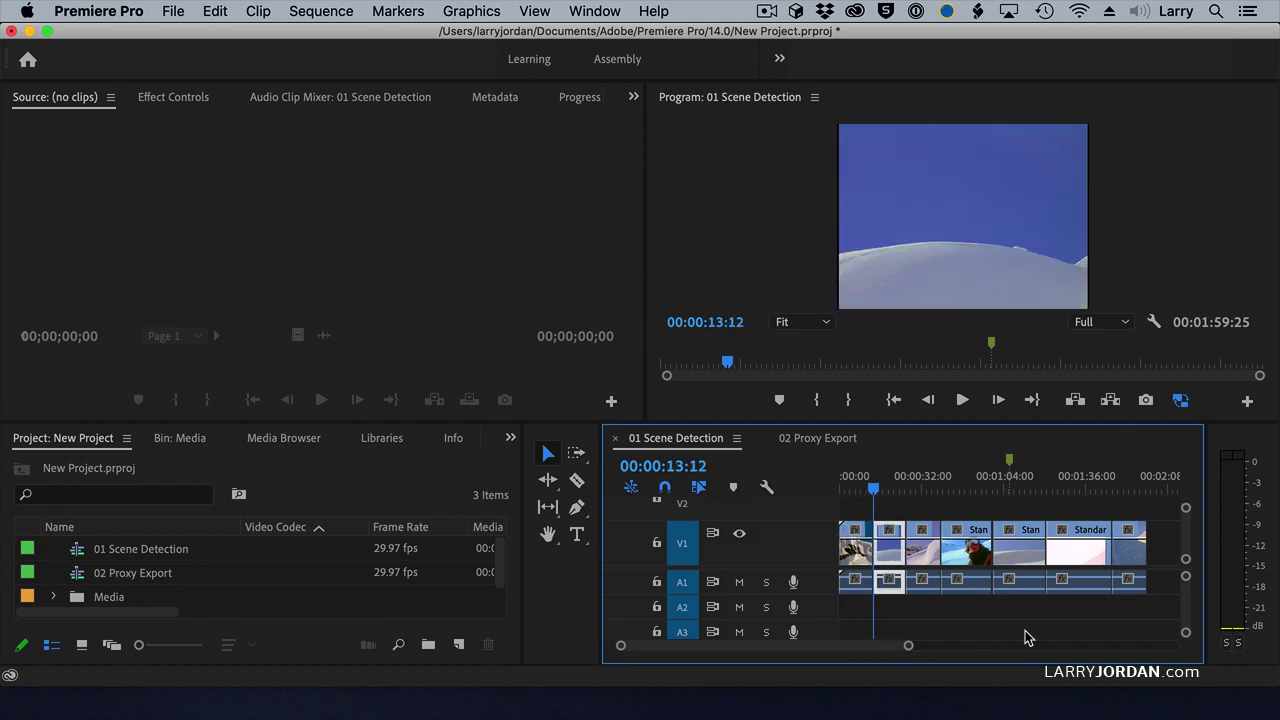
key("Left")
key("Right")
key("Down")
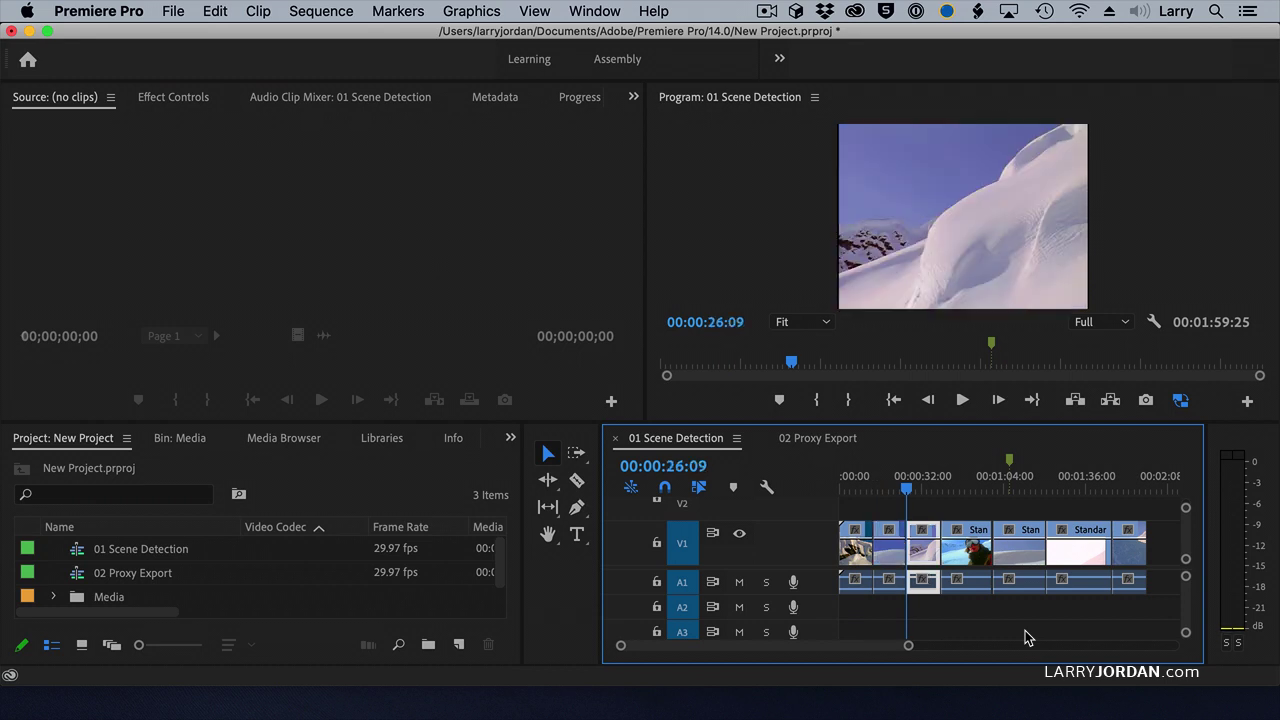
key("Left")
key("Right")
key("Down")
key("Left")
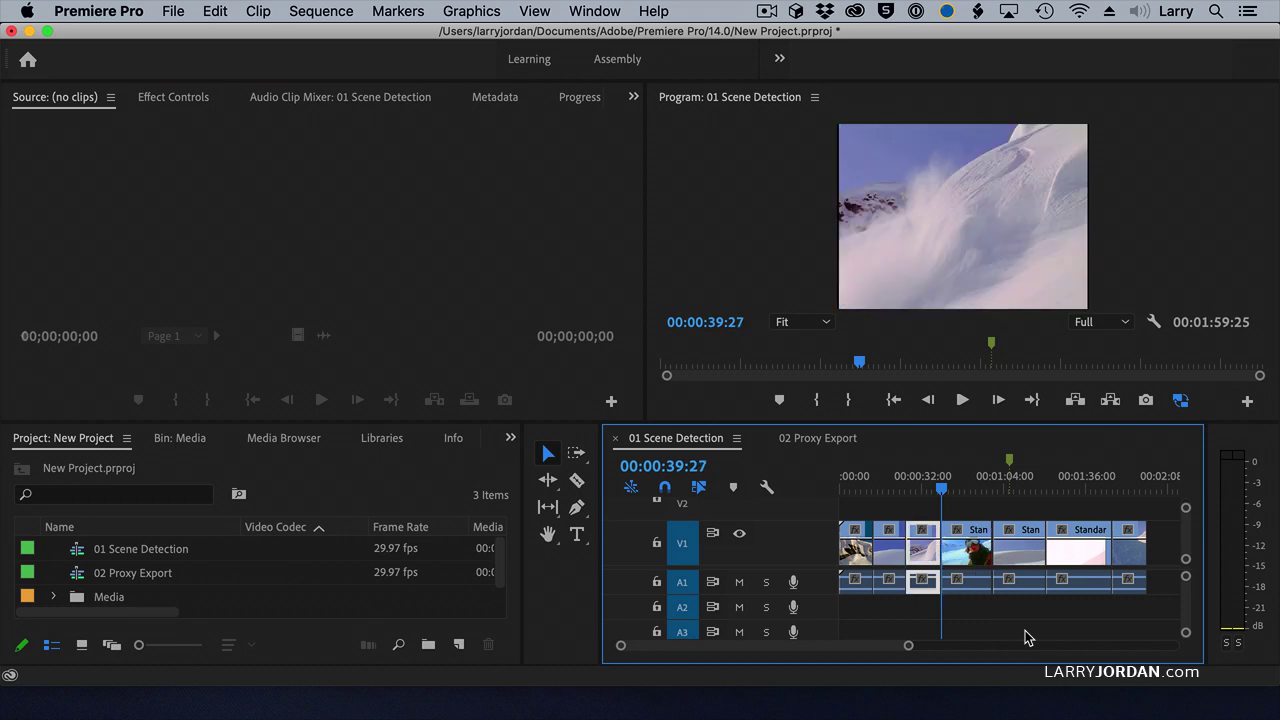
key("Right")
Review the remaining cut points through the final shot, then undo the scene detection cuts
key("Down")
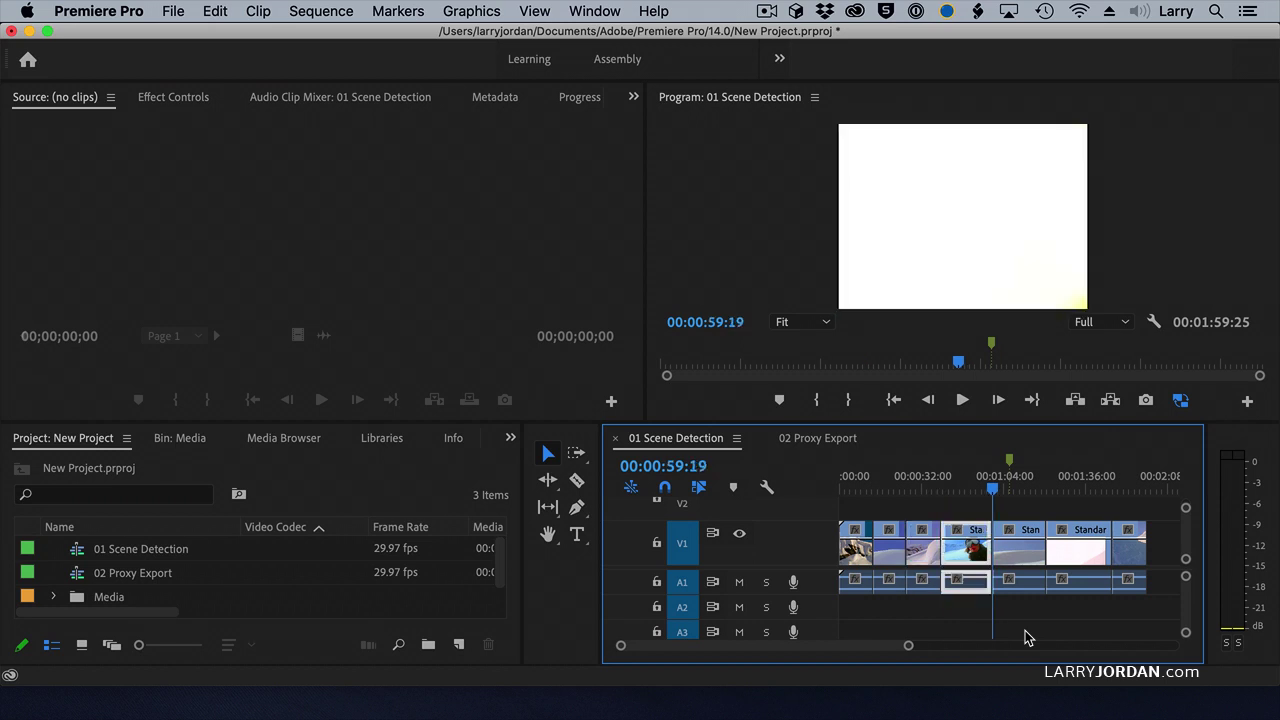
key("Down")
key("Down")
key("Left")
key("Right")
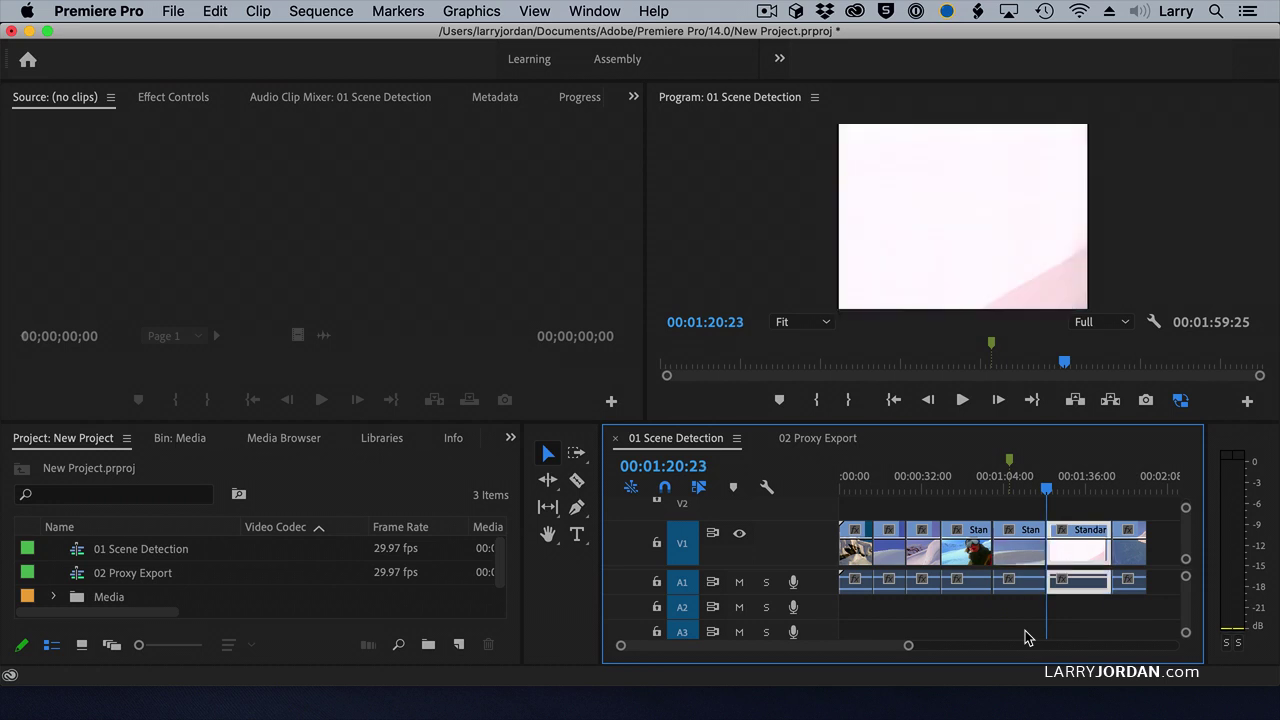
key("Down")
key("Left")
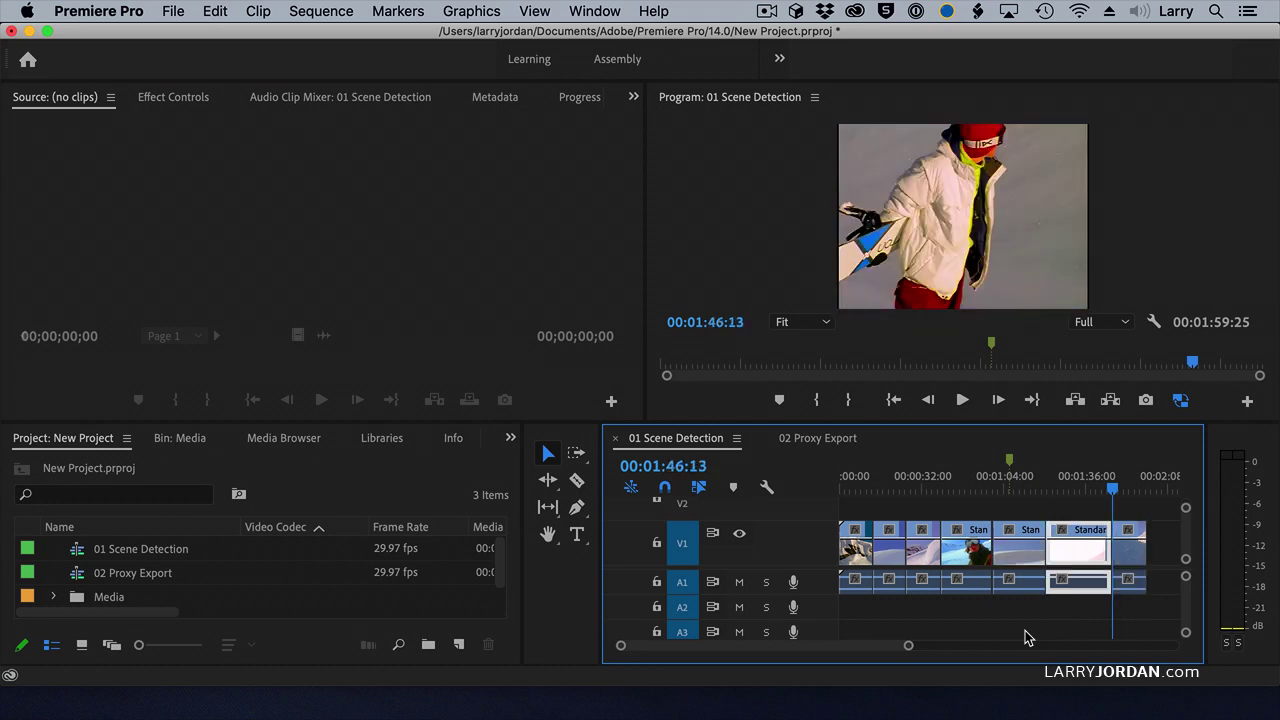
key("Right")
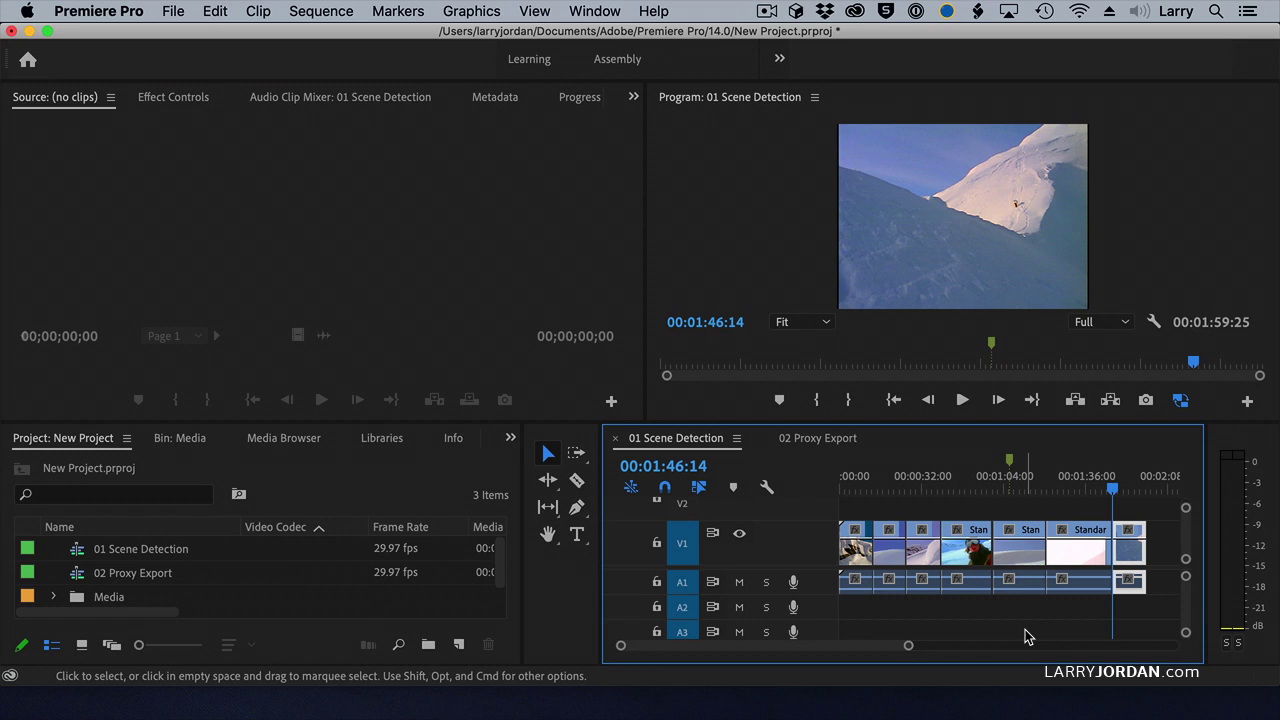
key("super+z")
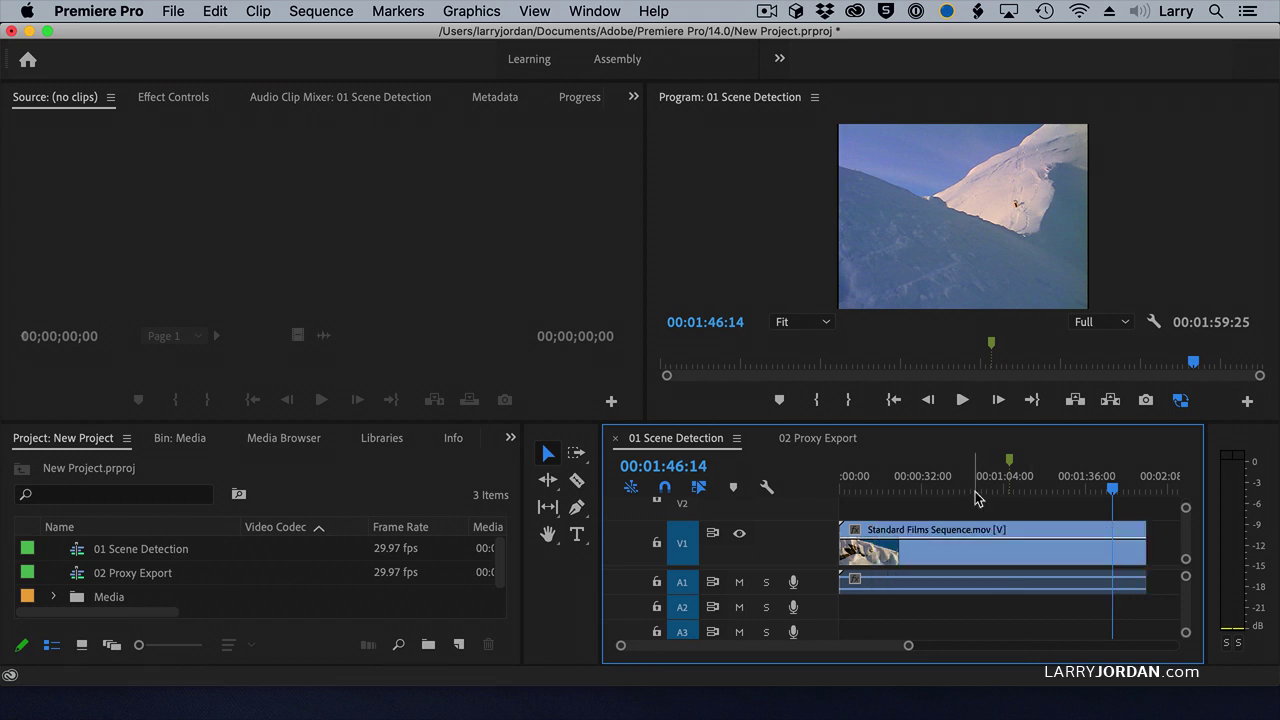
key("Home")
left_click(1015, 605)
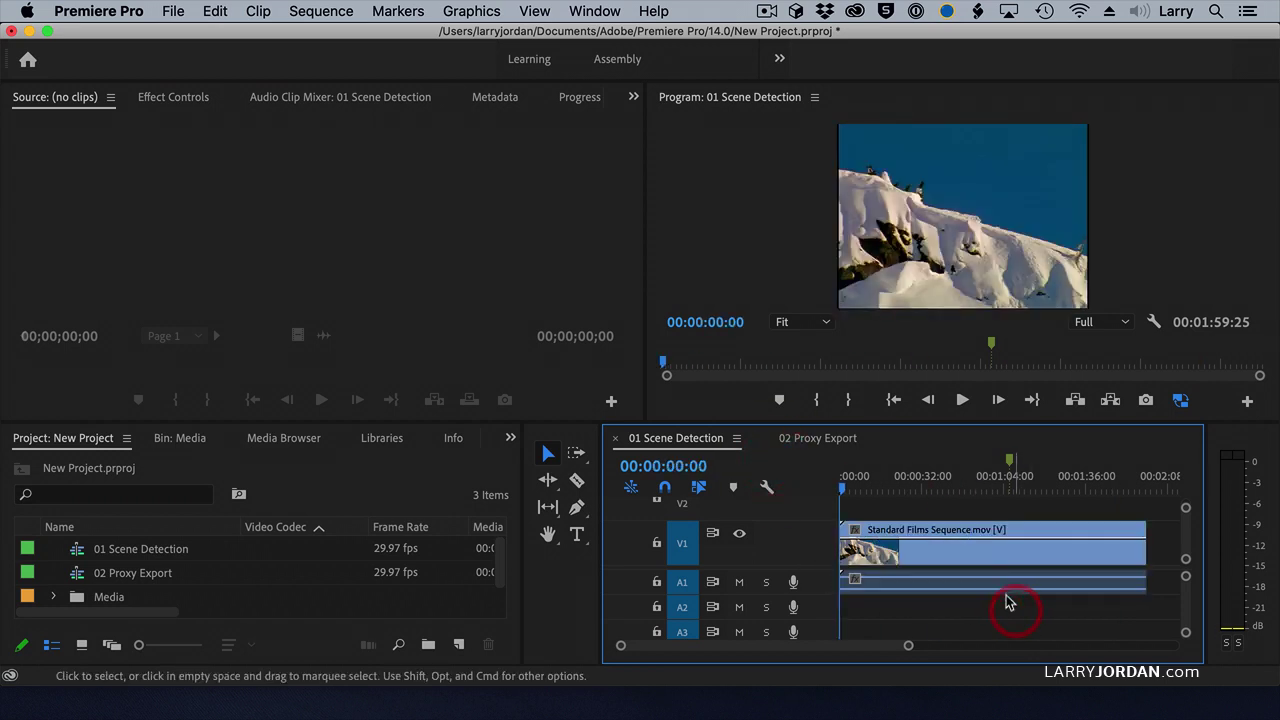
left_click(942, 584)
left_click(905, 550, "shift")
right_click(905, 550)
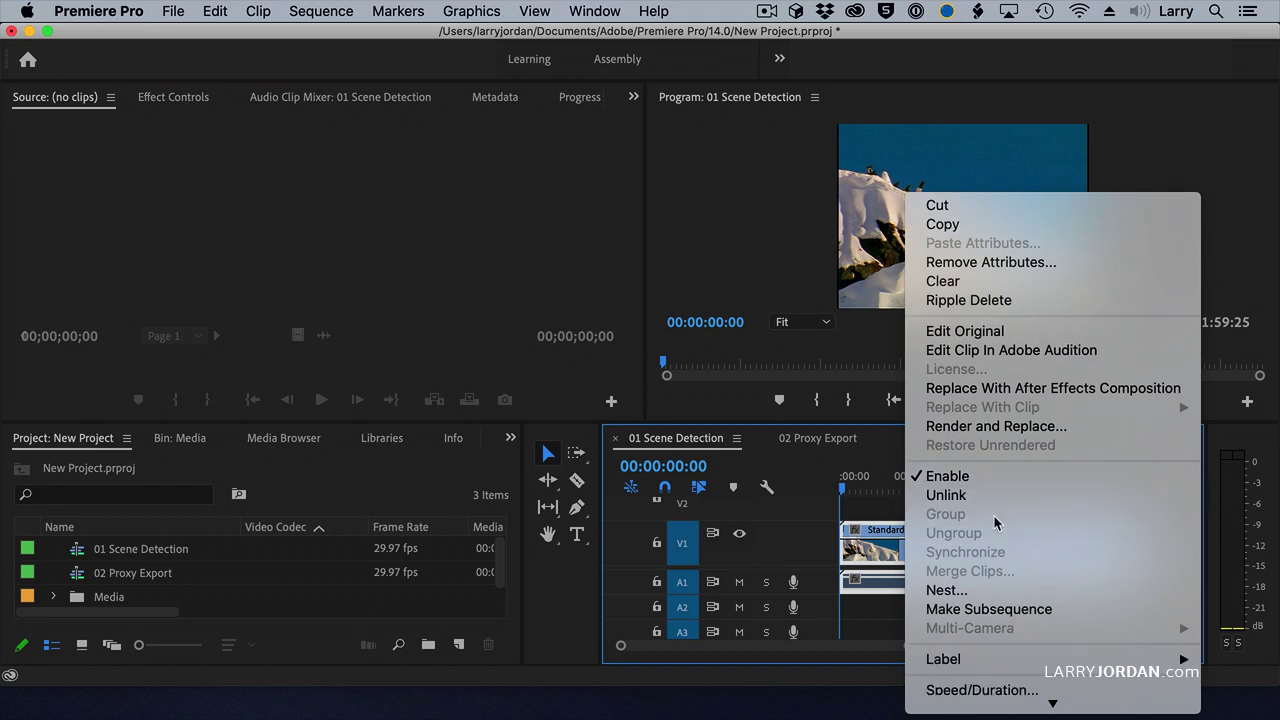
left_click(1000, 494)
left_click(910, 606)
left_click(956, 544)
left_click(971, 545)
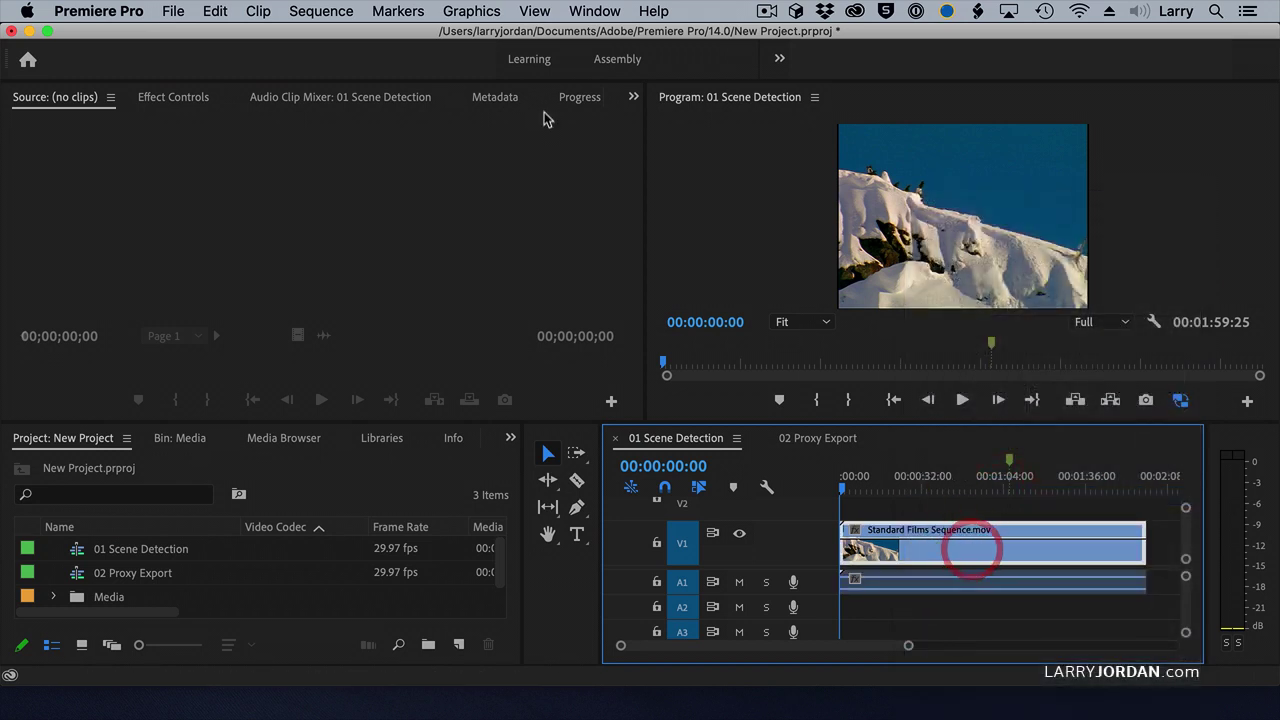
left_click(258, 10)
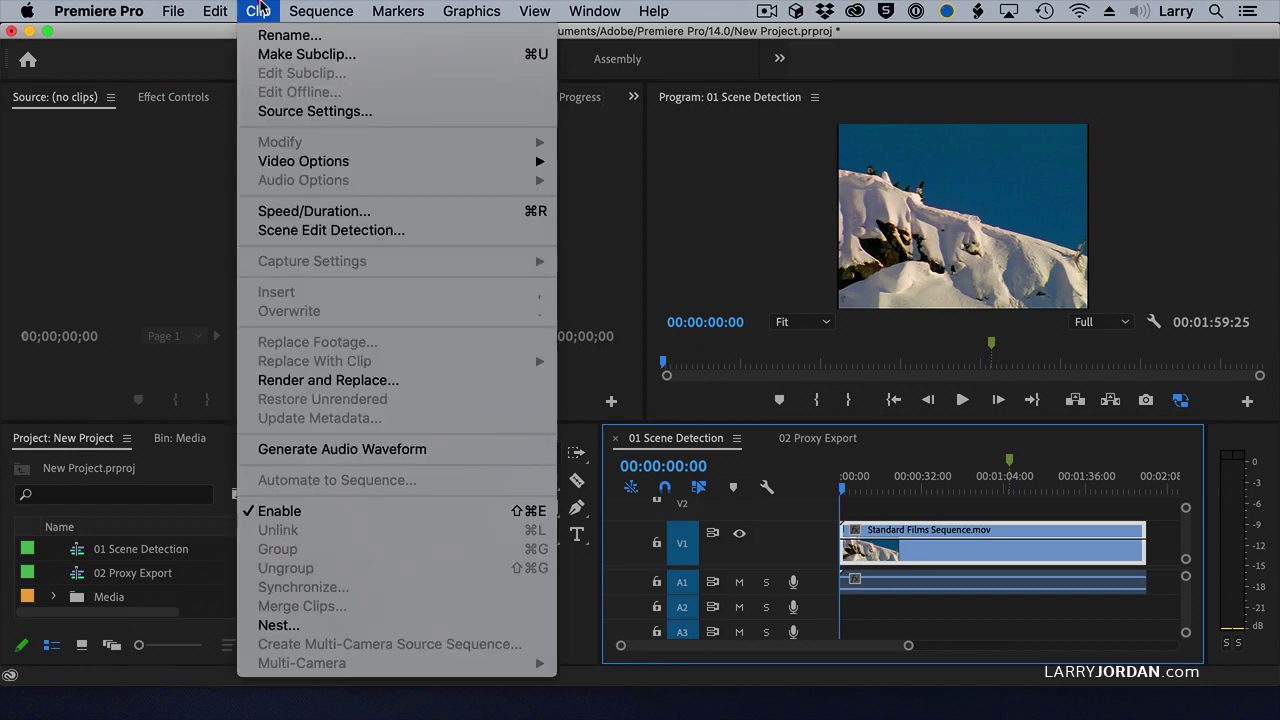
left_click(287, 229)
left_click(711, 319)
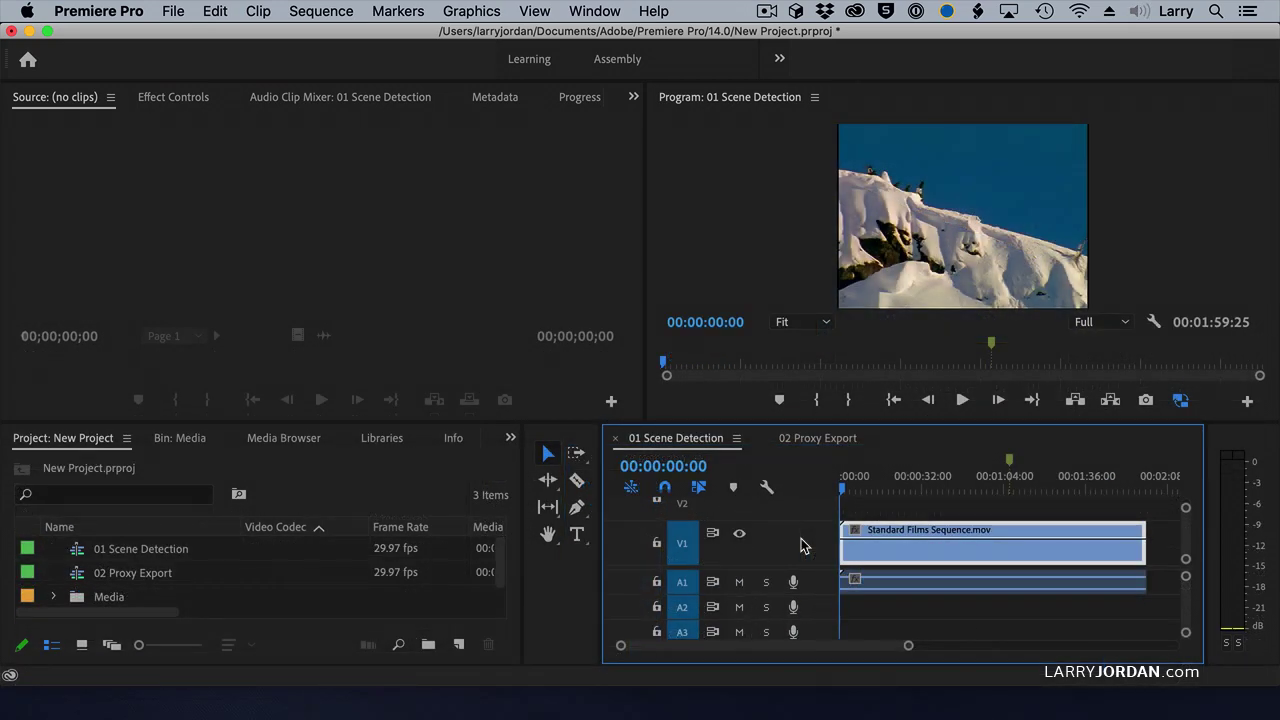
left_click(875, 599)
left_click(900, 547)
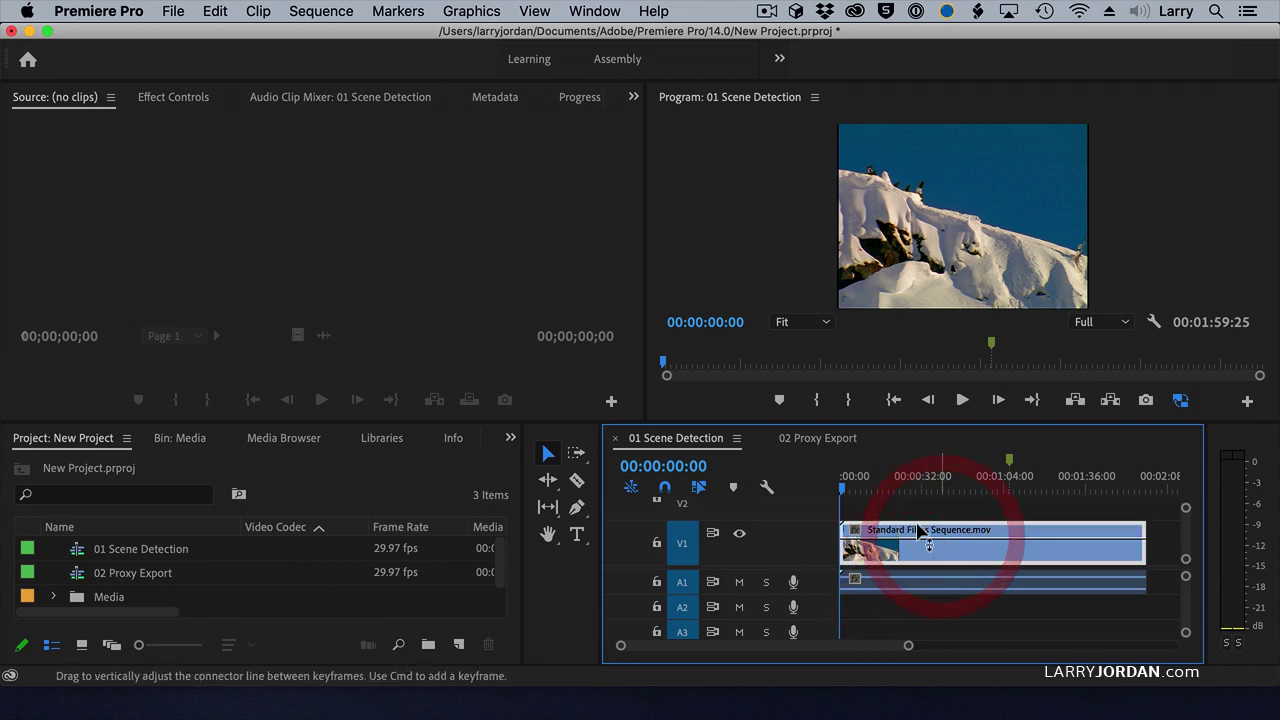
left_click(322, 10)
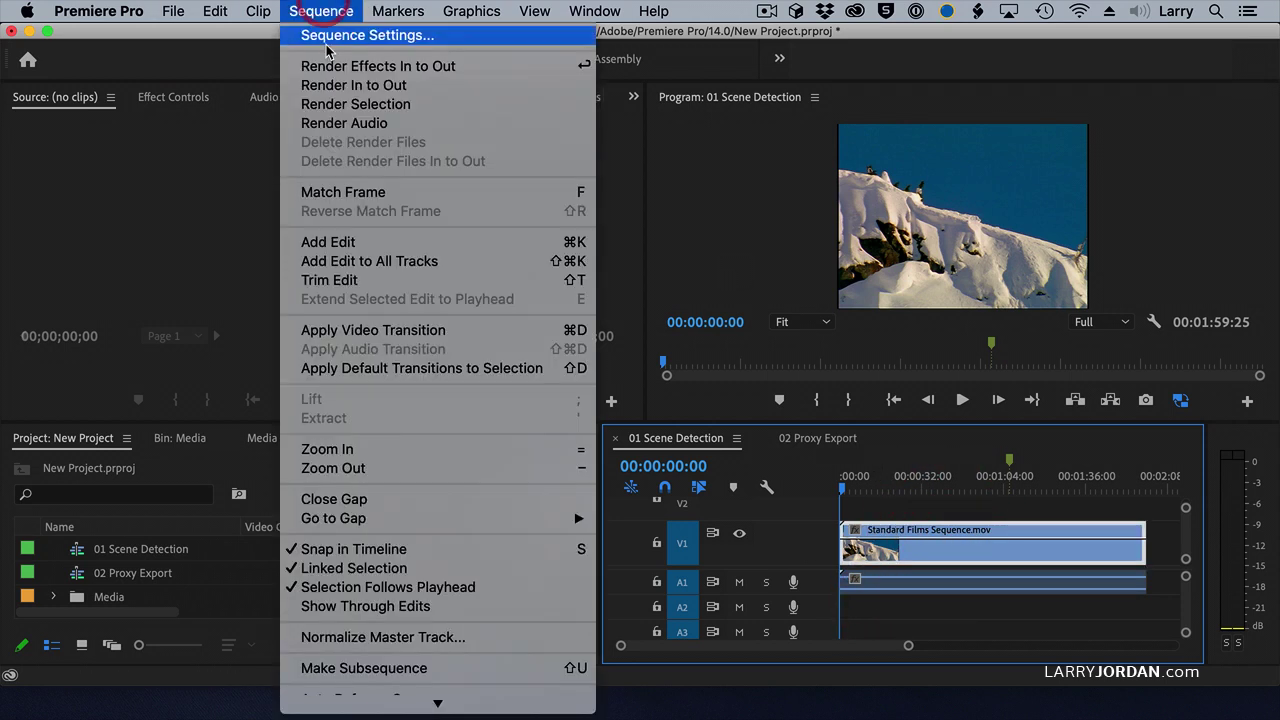
mouse_move(258, 10)
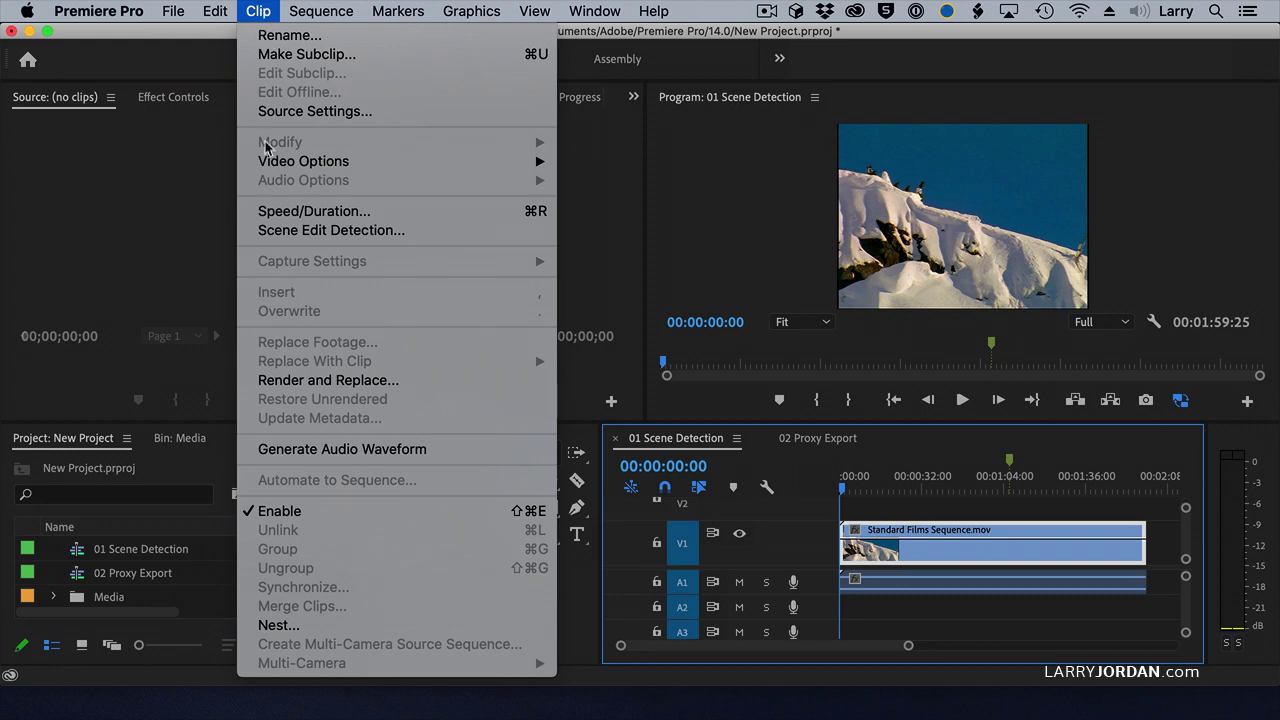
left_click(266, 229)
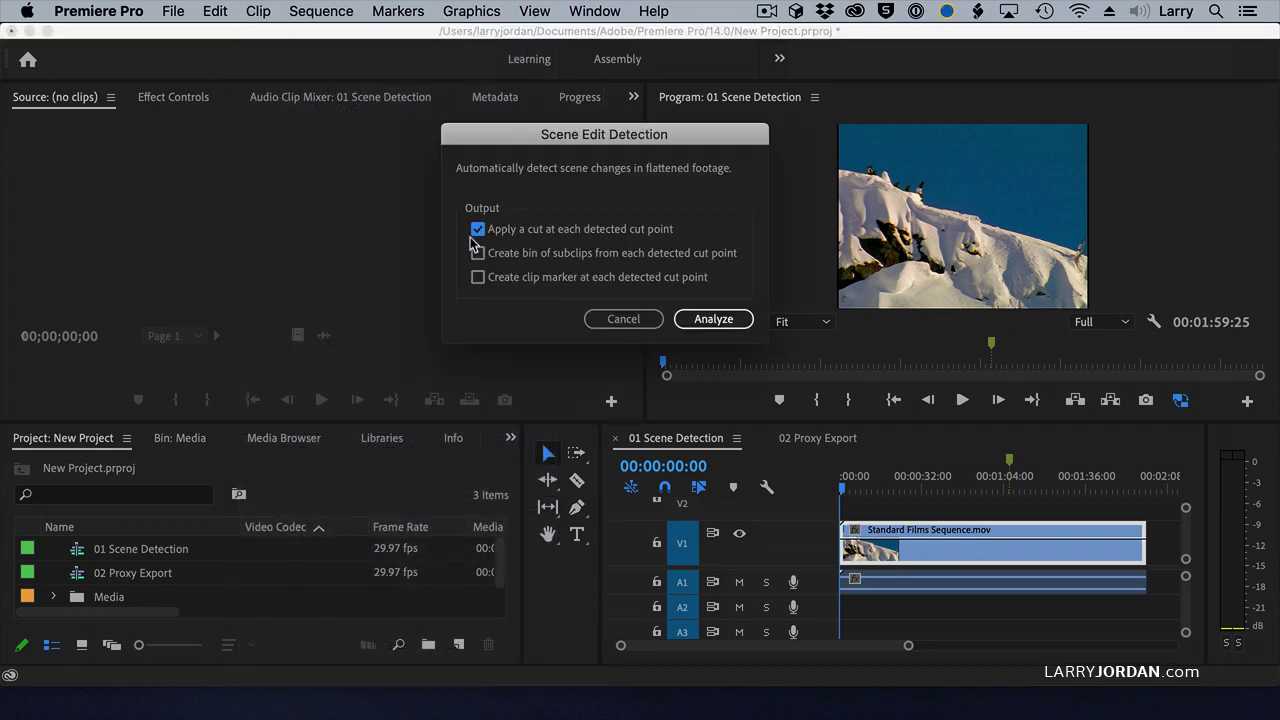
left_click(710, 319)
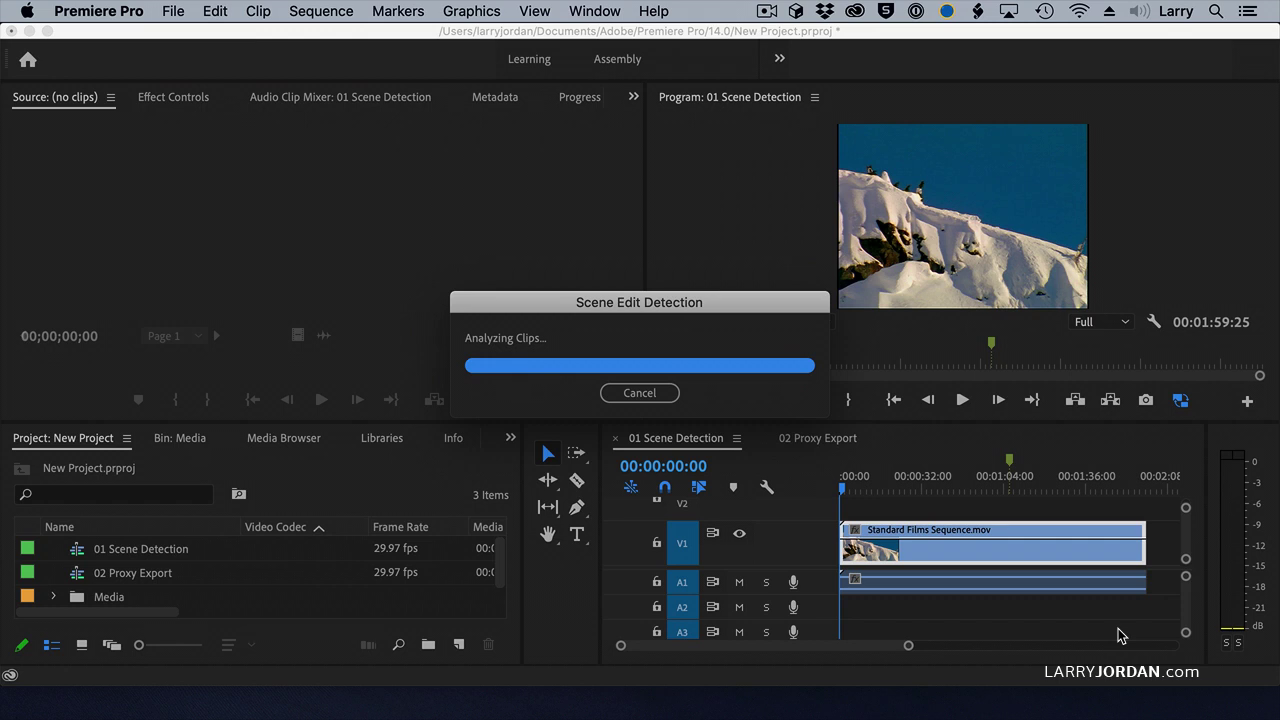
left_click(624, 396)
left_click(955, 608)
left_click(938, 560)
left_click(327, 11)
mouse_move(259, 11)
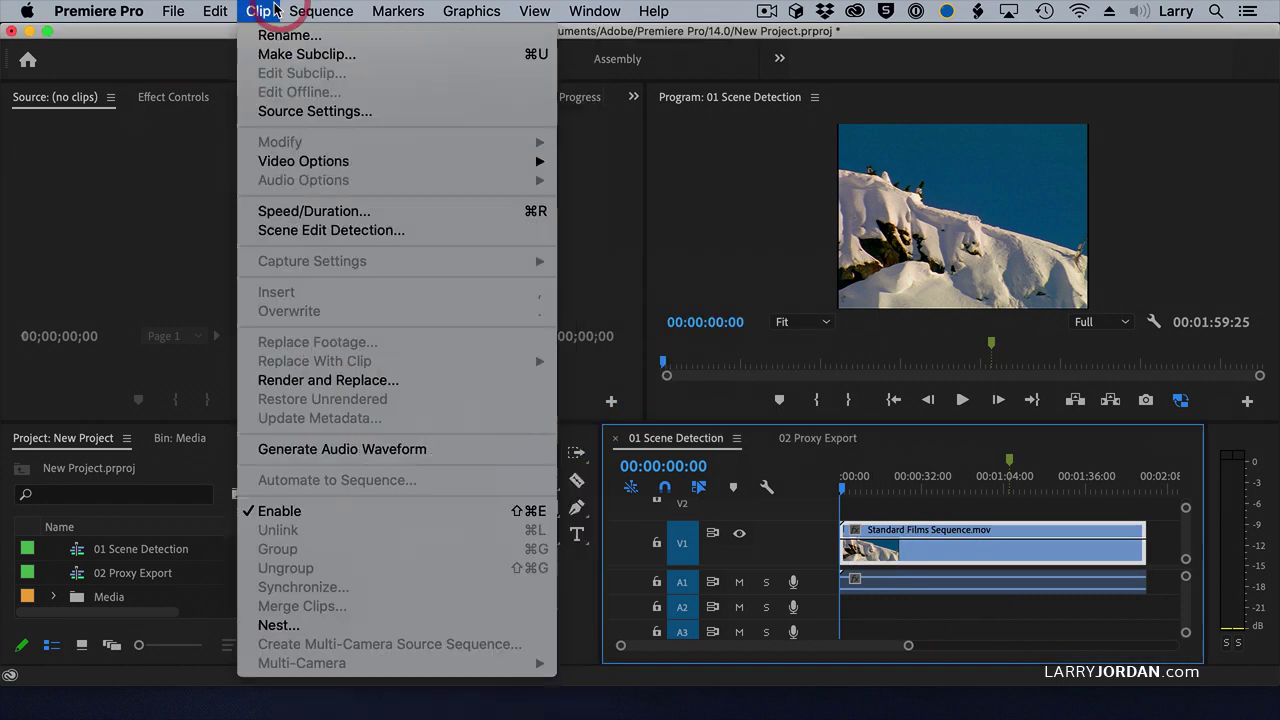
left_click(280, 232)
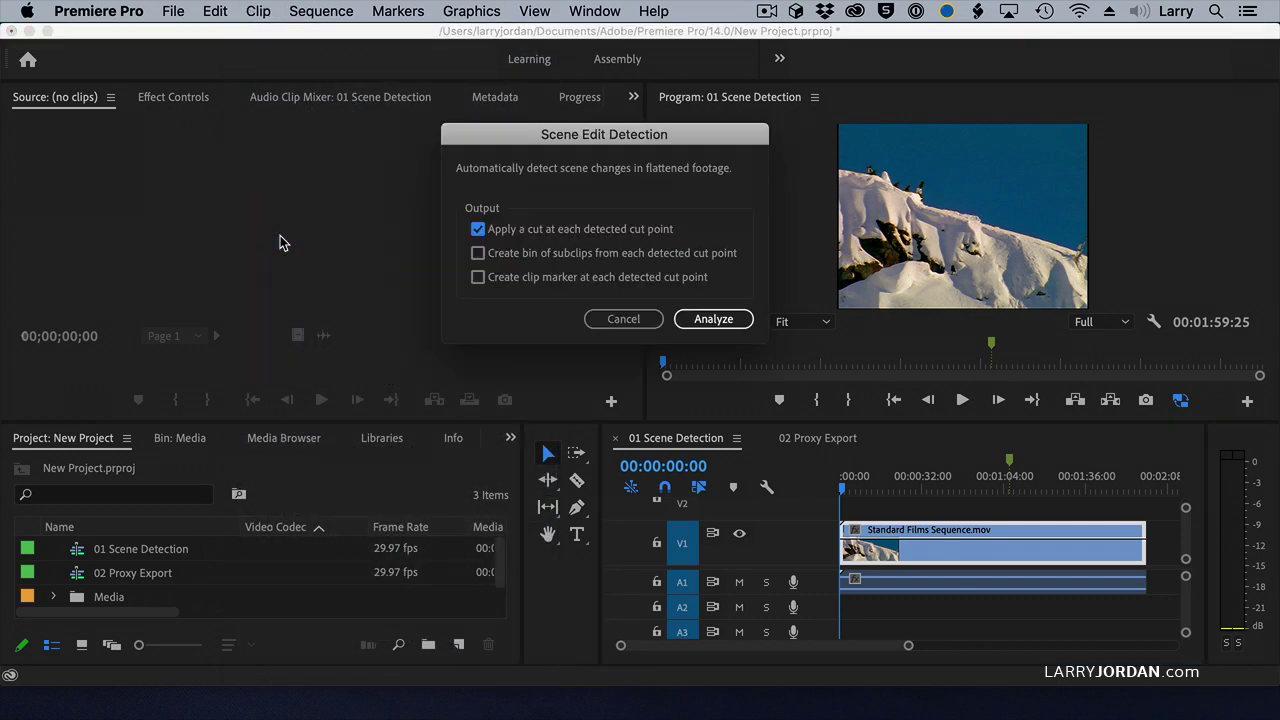
left_click(723, 321)
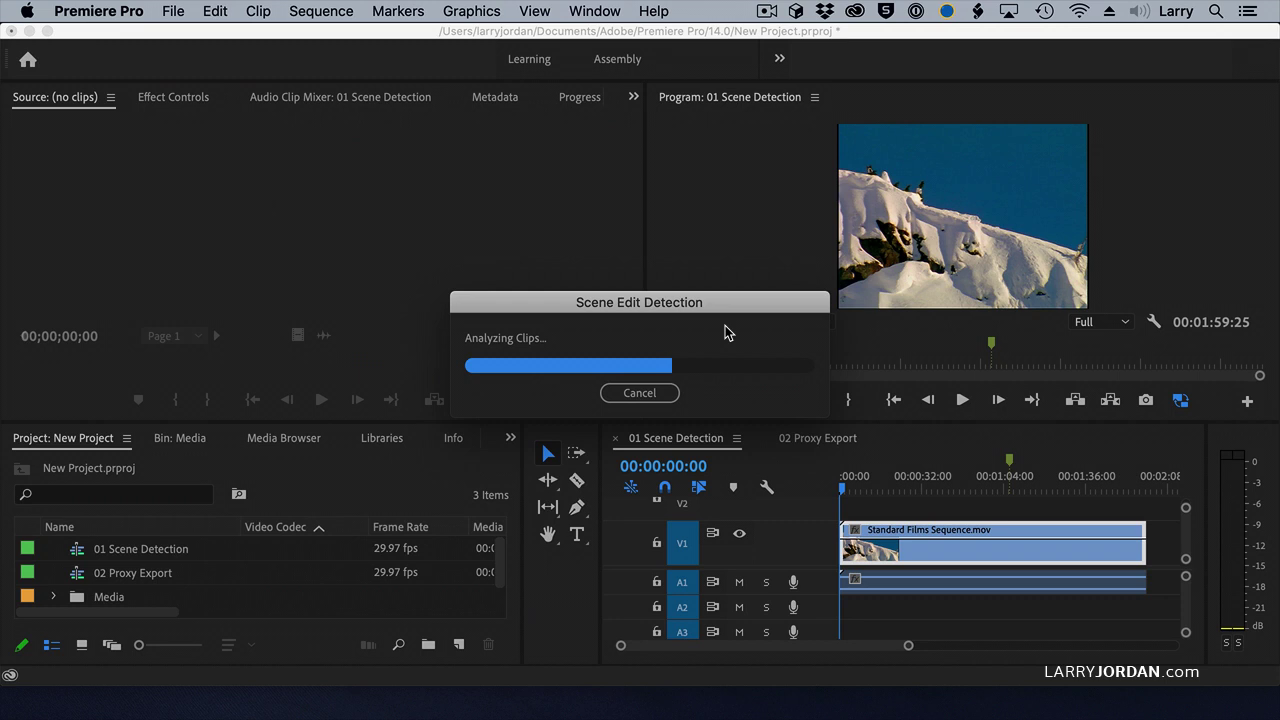
left_click_drag(723, 302, 708, 174)
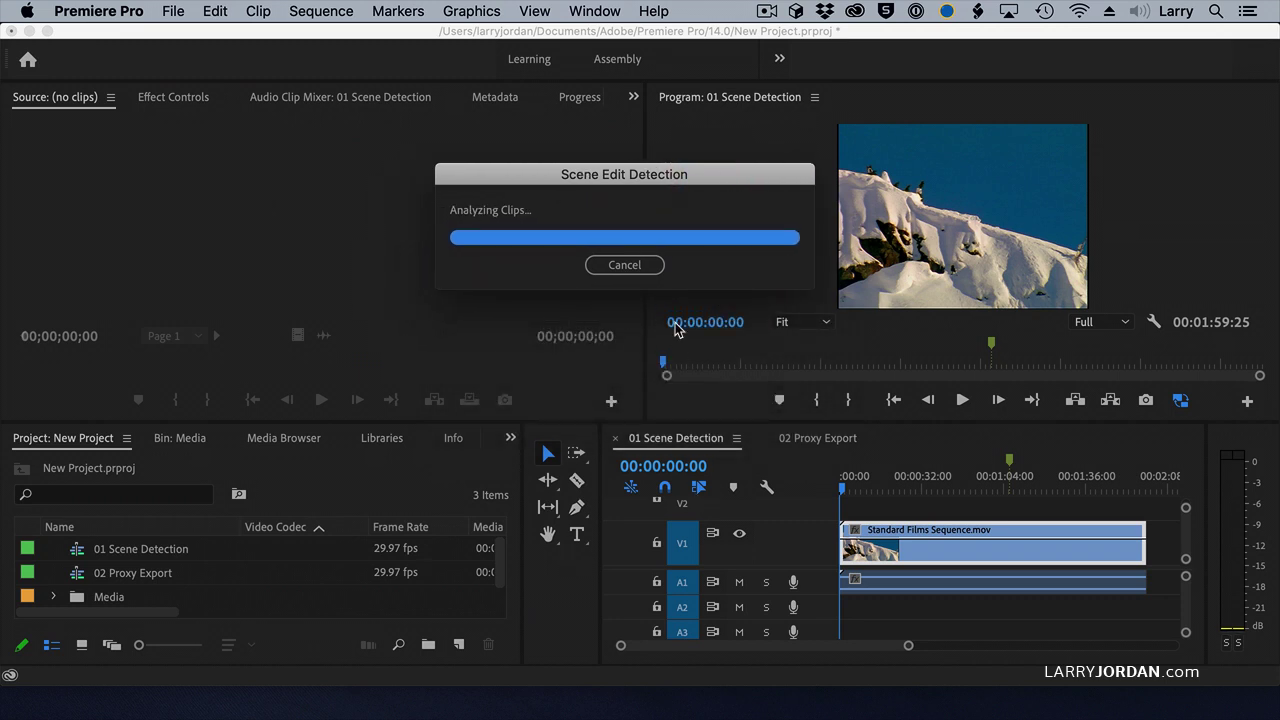
left_click(630, 266)
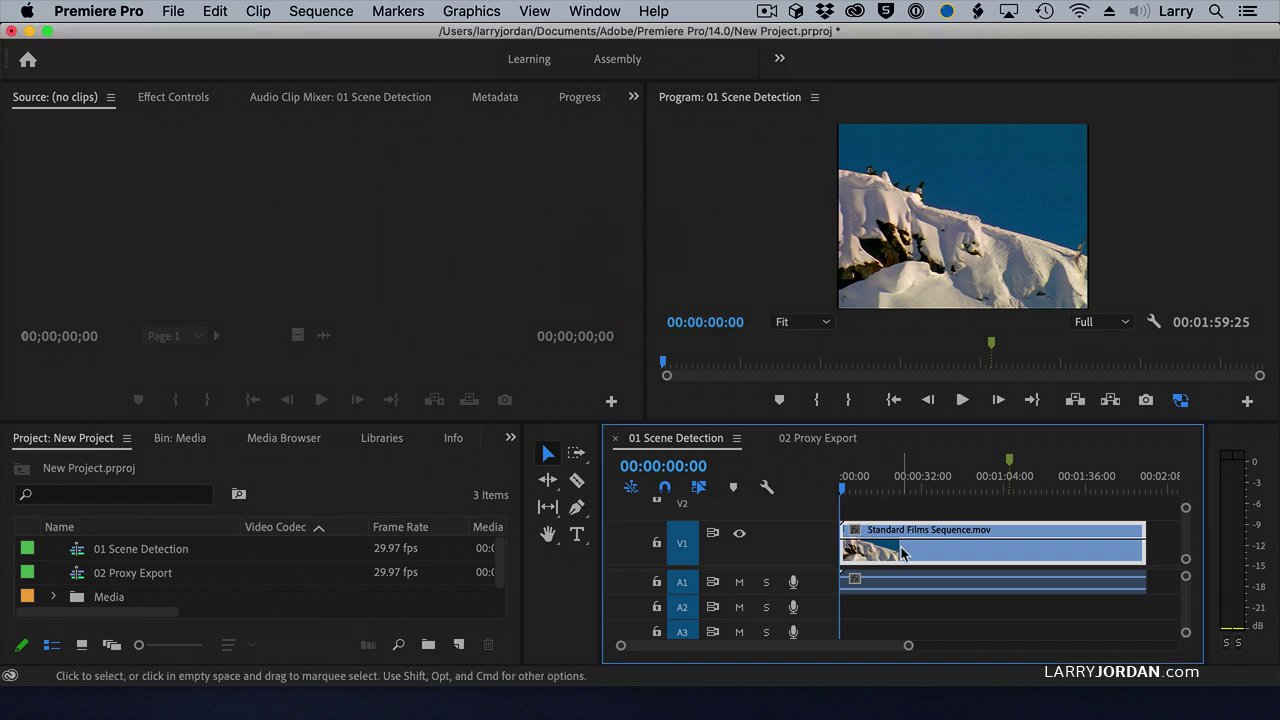
left_click(931, 584)
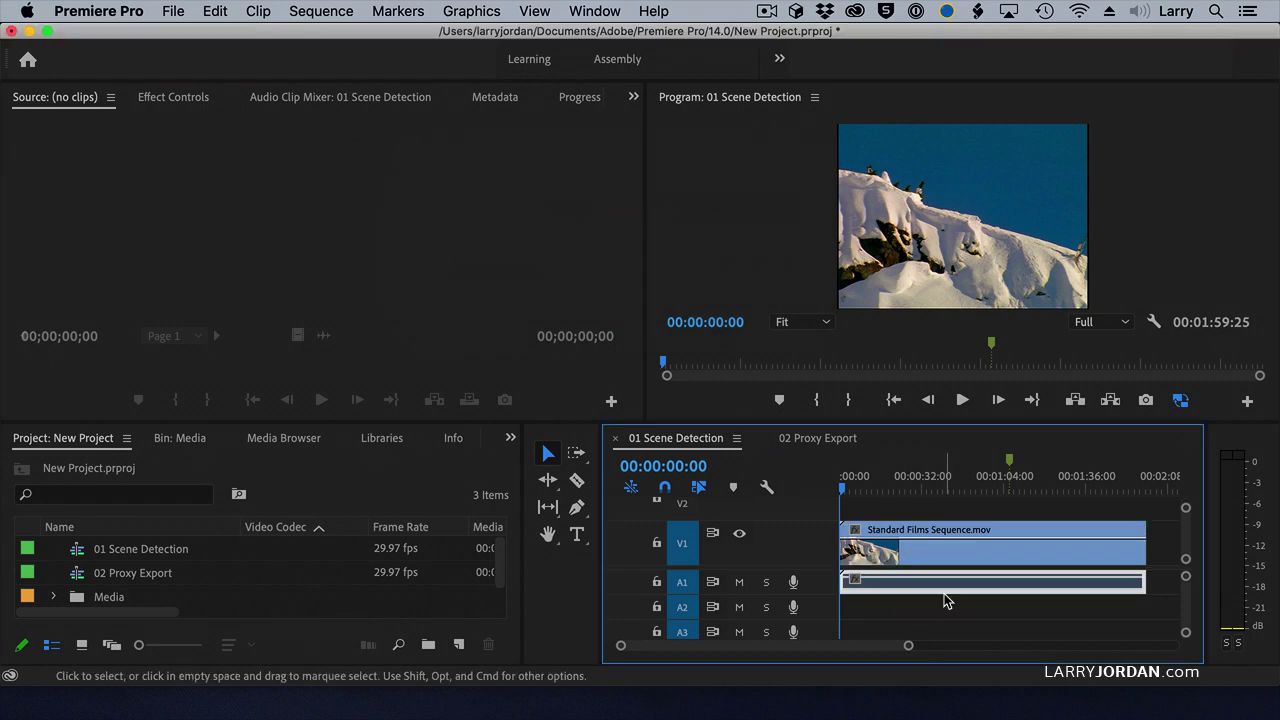
Link the ski clip's video and audio and reselect the linked clip
left_click(931, 545)
right_click(935, 548)
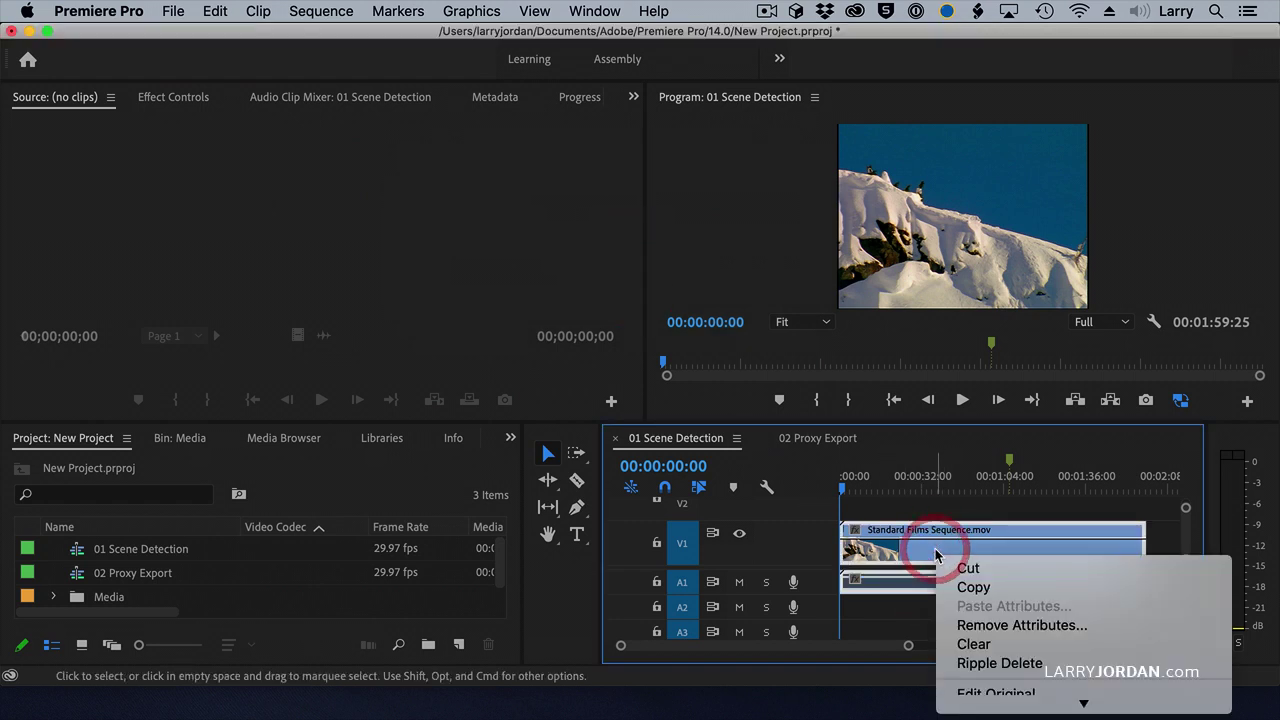
mouse_move(985, 707)
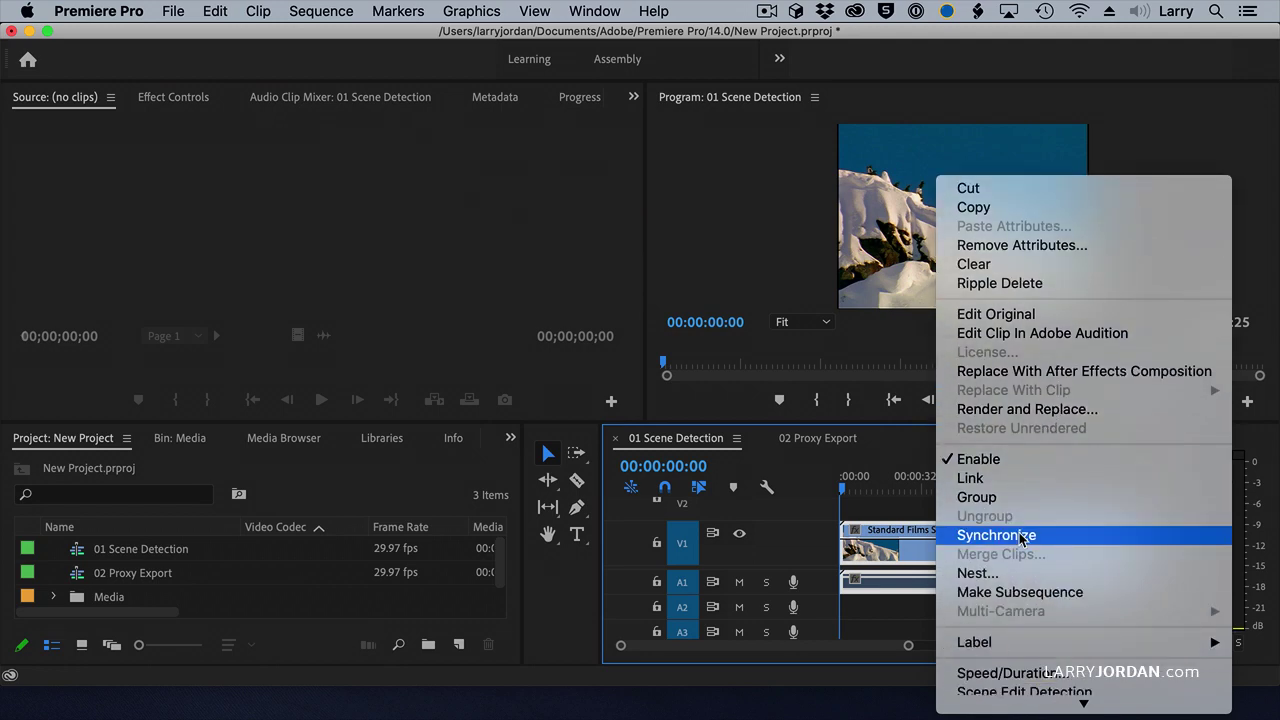
left_click(1012, 478)
left_click(915, 600)
left_click(915, 545)
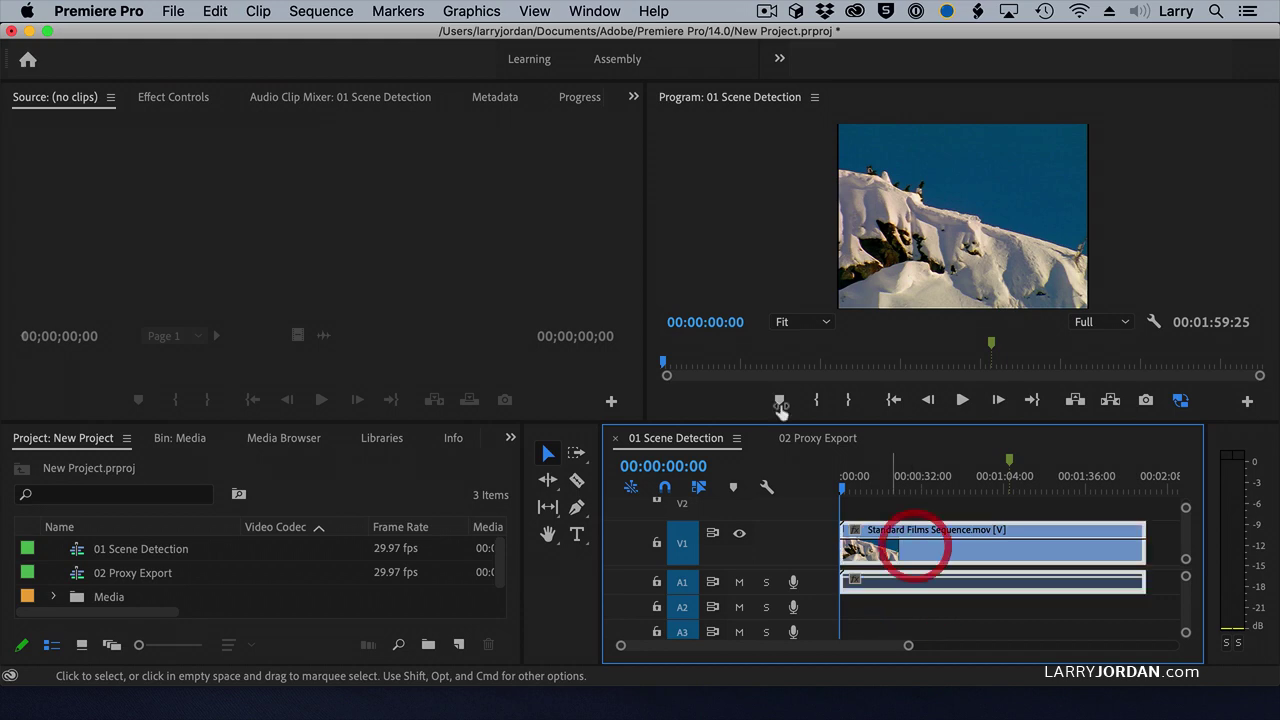
Run Scene Edit Detection on the linked clip and start the analysis
left_click(260, 11)
left_click(300, 236)
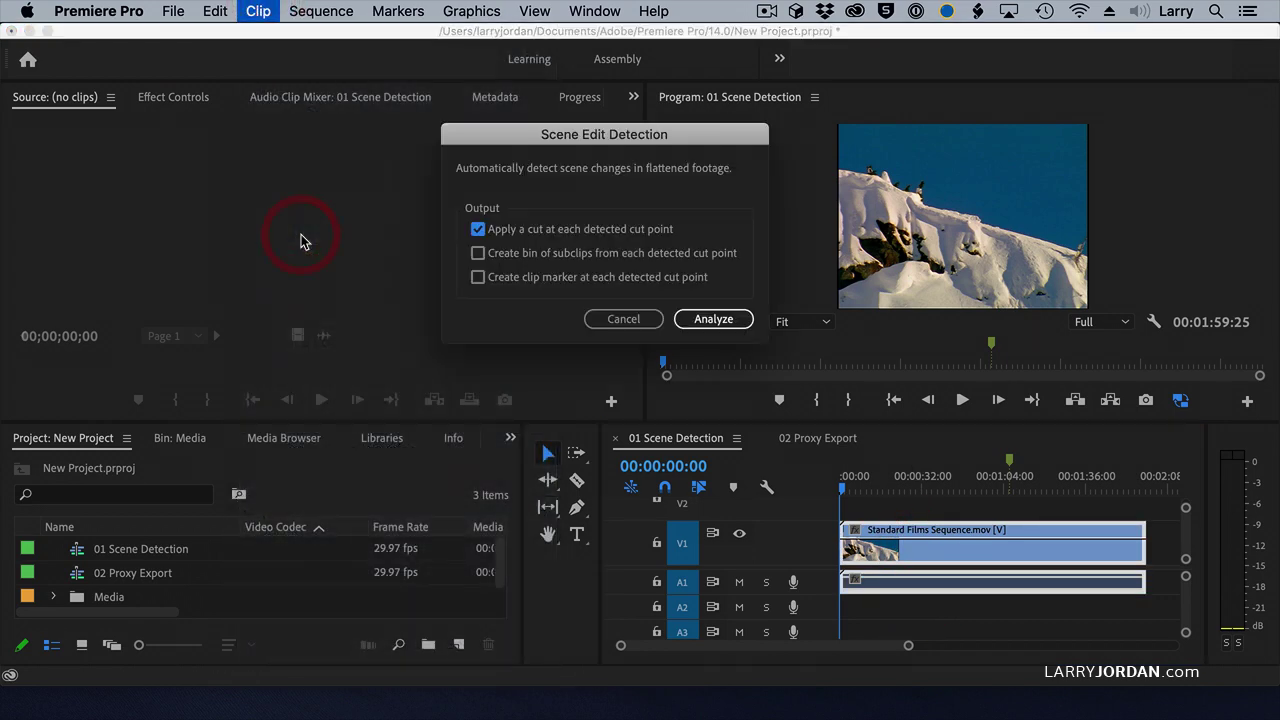
left_click(713, 320)
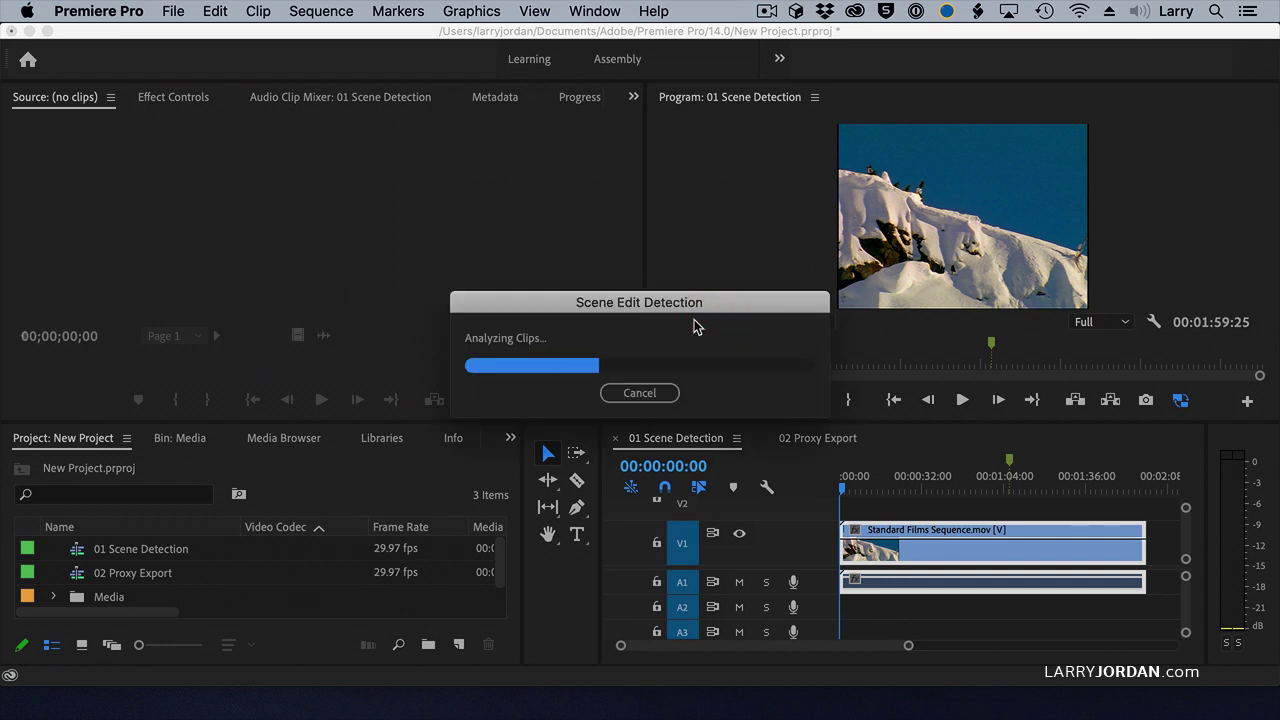